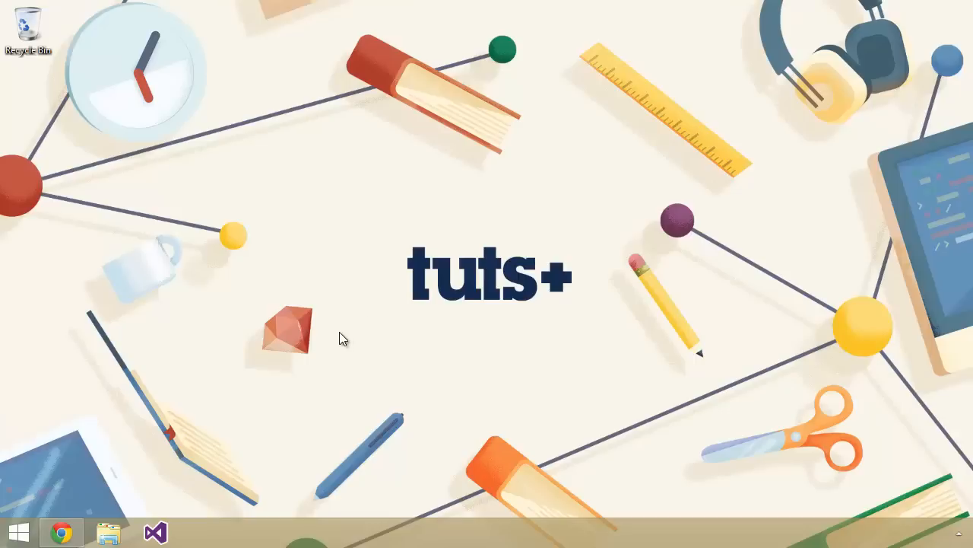
left_click(62, 532)
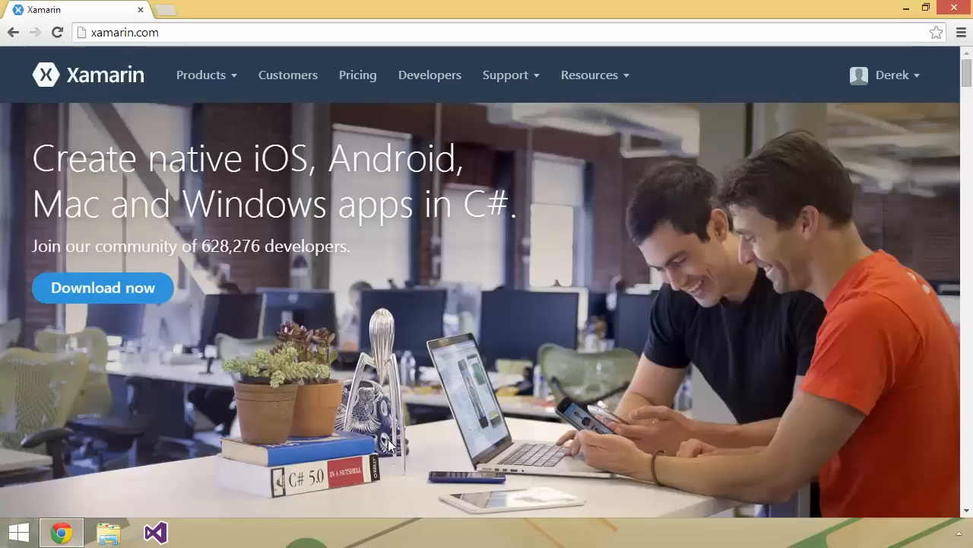